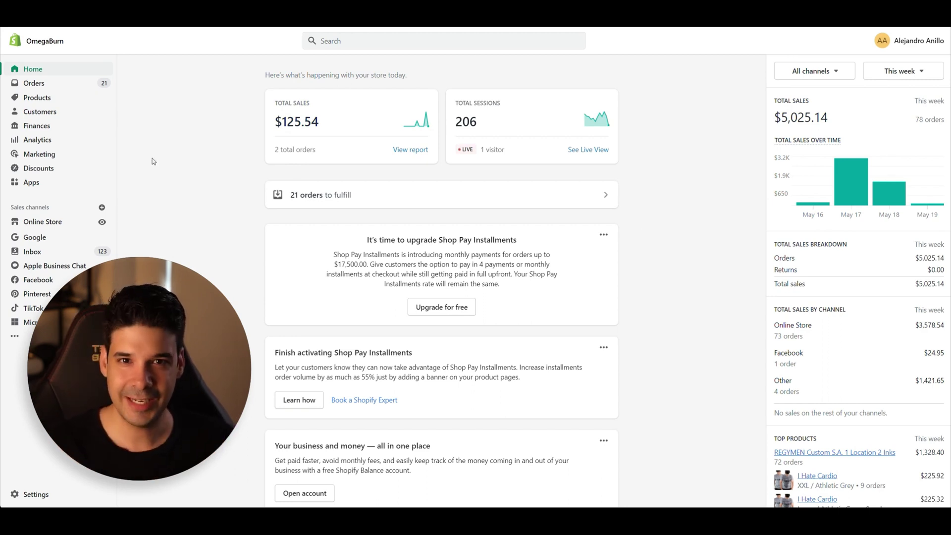
- From Marketing > Campaigns, create a Shopify Email campaign to open the I HATE CARDIO draft
click(39, 155)
click(55, 170)
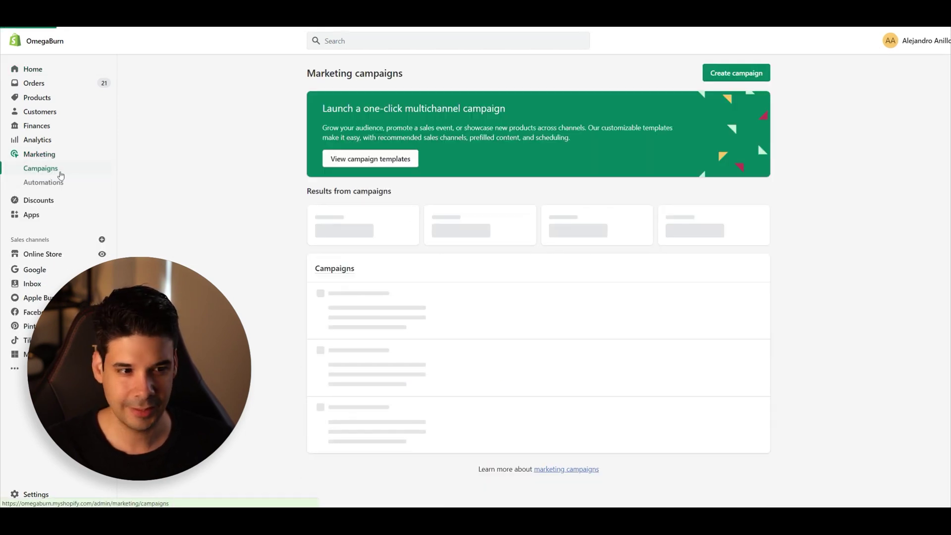
click(736, 73)
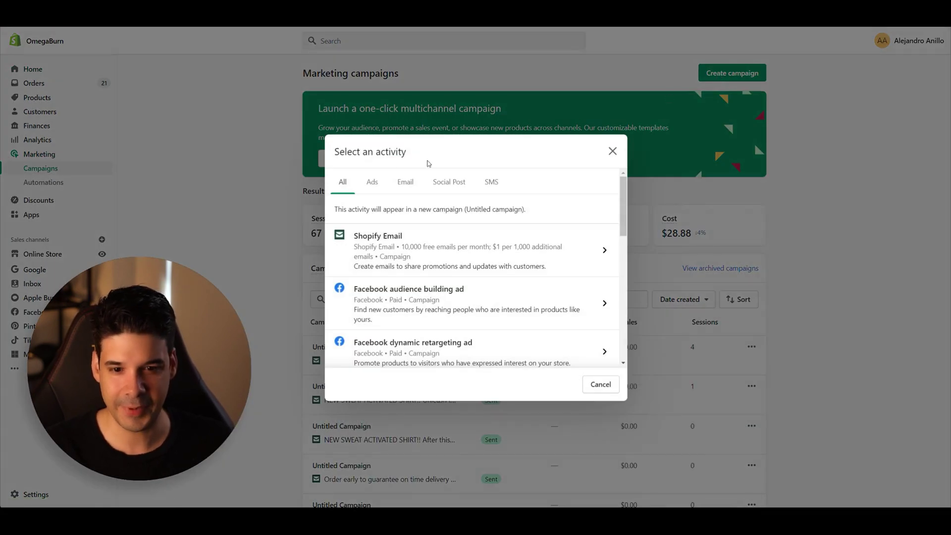
click(405, 182)
click(413, 249)
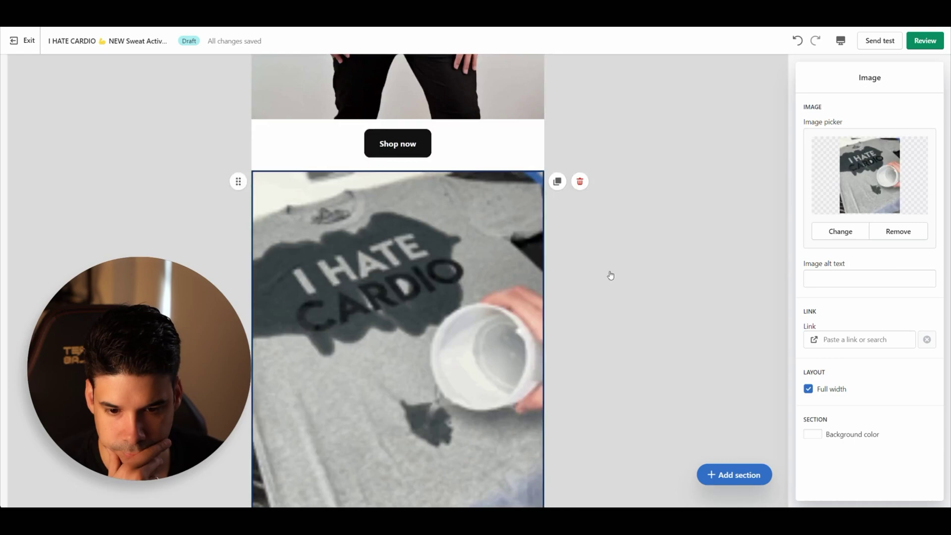
- Select the email's text section and look through the whole I HATE CARDIO email
scroll(510, 272, down, 5)
click(403, 224)
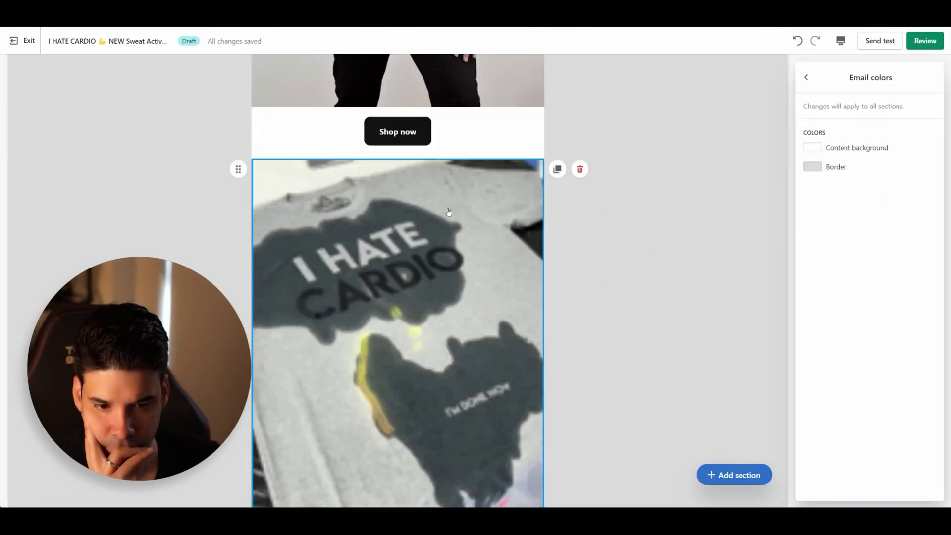
scroll(398, 277, up, 3)
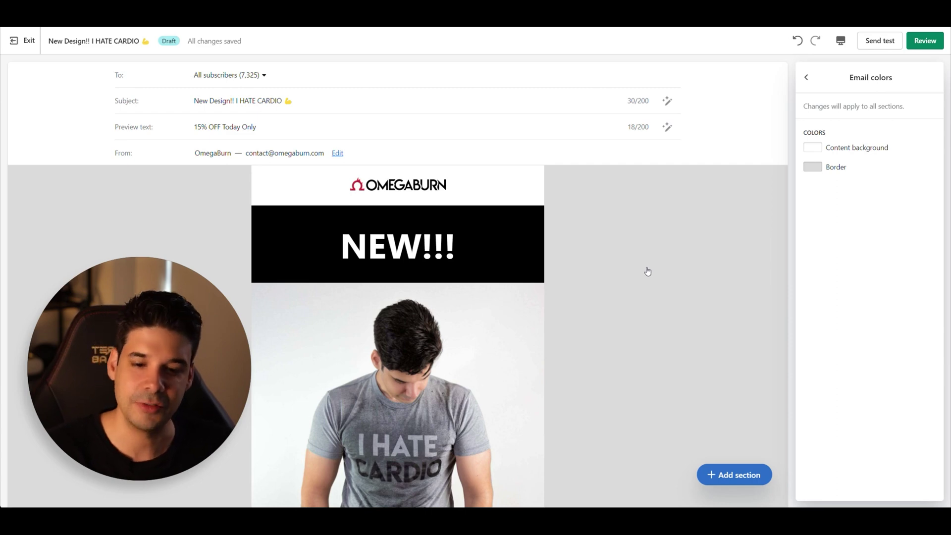
scroll(647, 271, down, 3)
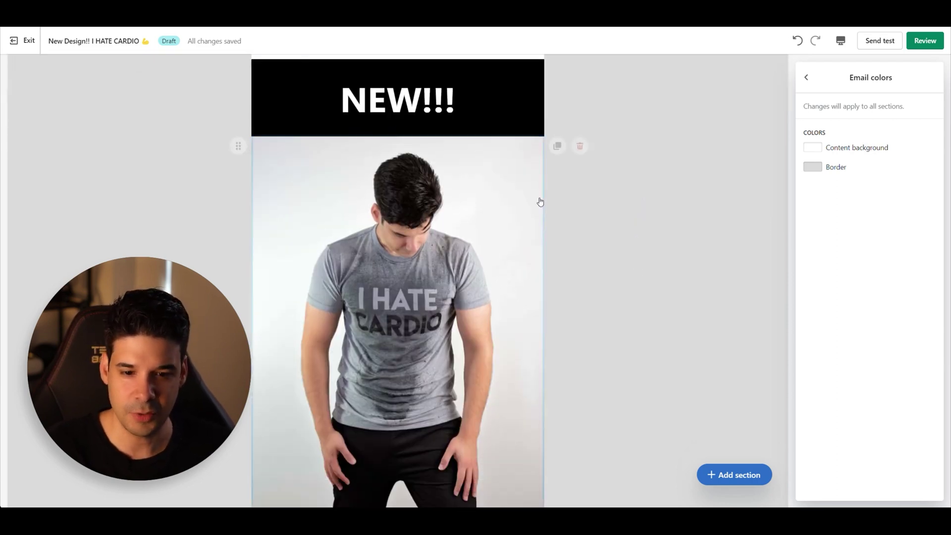
scroll(540, 202, down, 3)
scroll(462, 144, down, 5)
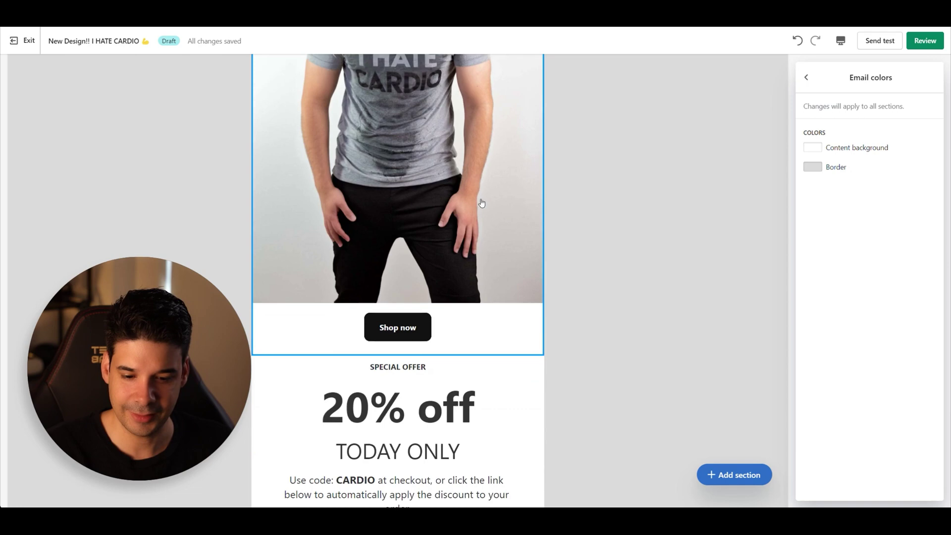
scroll(472, 276, down, 2)
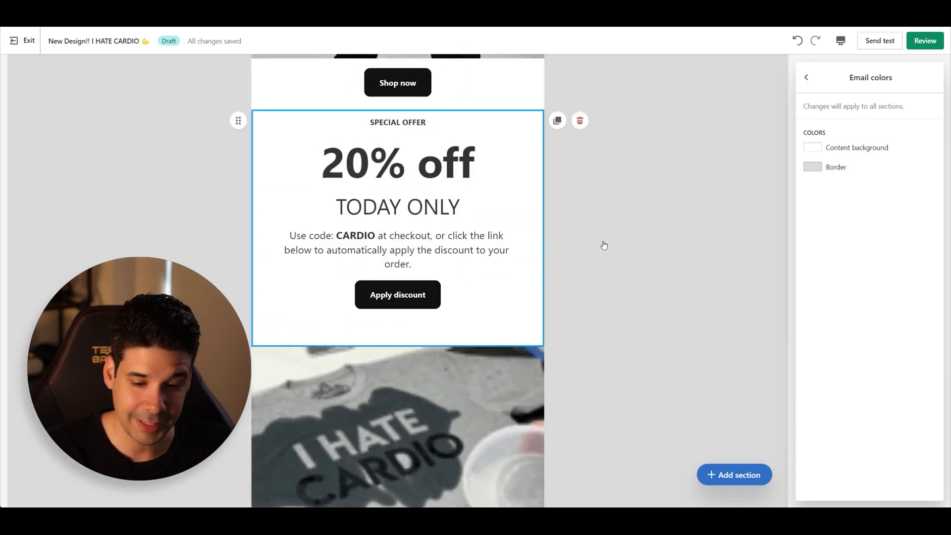
scroll(601, 228, down, 1)
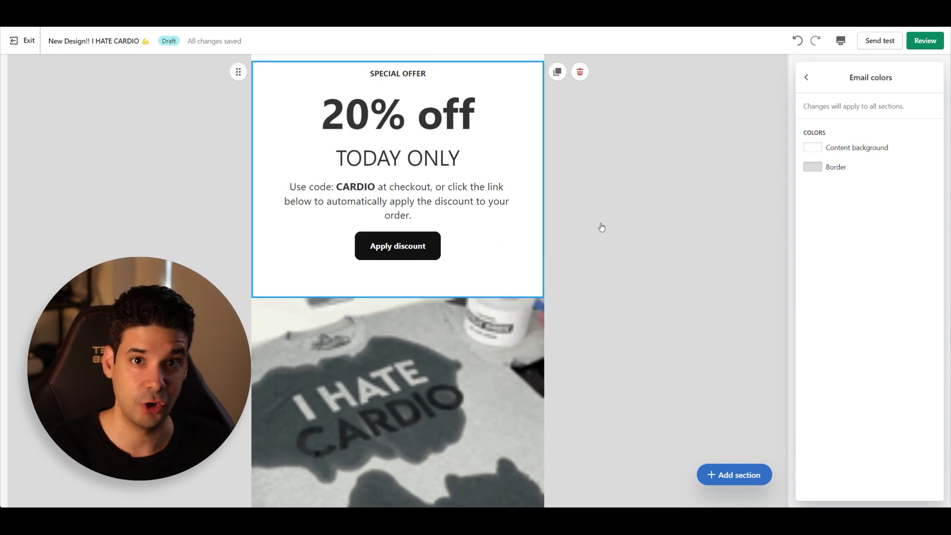
scroll(586, 211, down, 4)
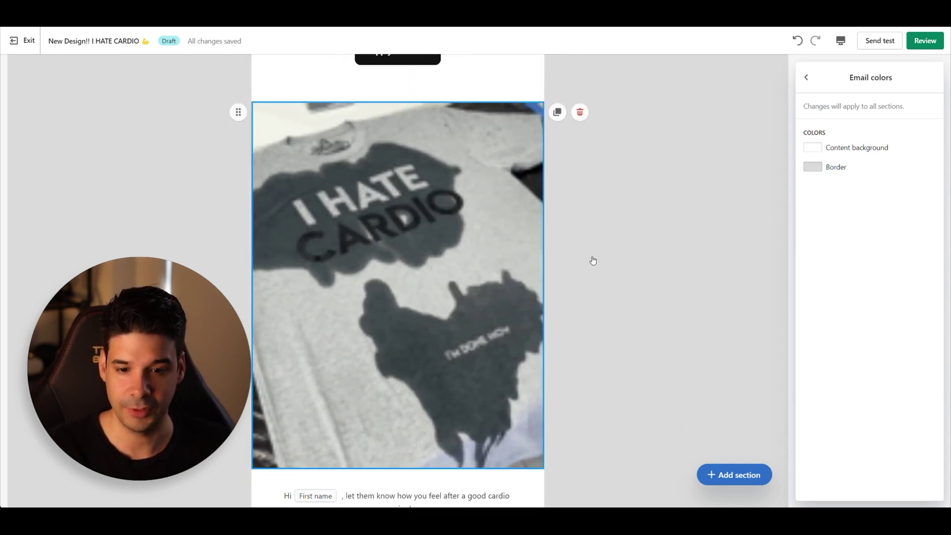
scroll(609, 254, down, 5)
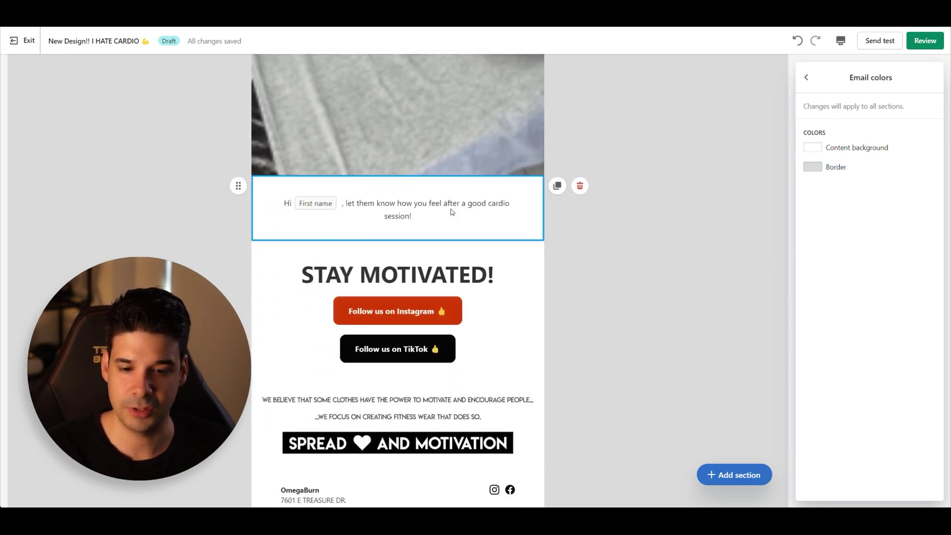
scroll(446, 222, down, 2)
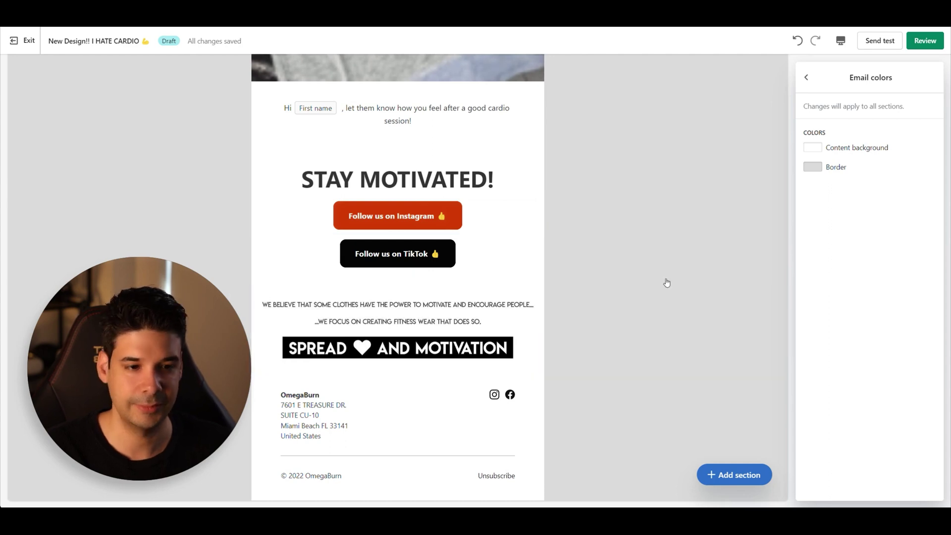
scroll(663, 283, up, 3)
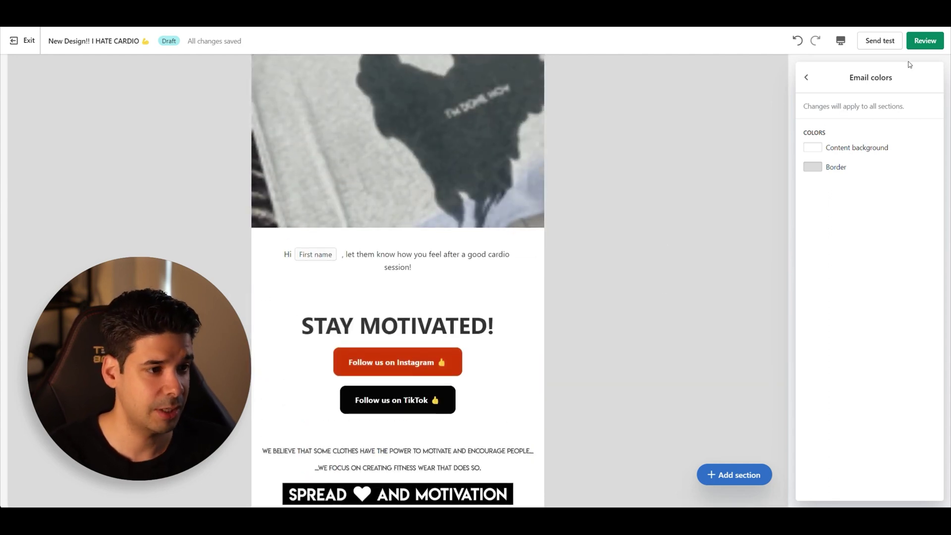
- Bring up the Review page for the all-subscribers email and scroll through it
click(924, 40)
scroll(782, 173, down, 15)
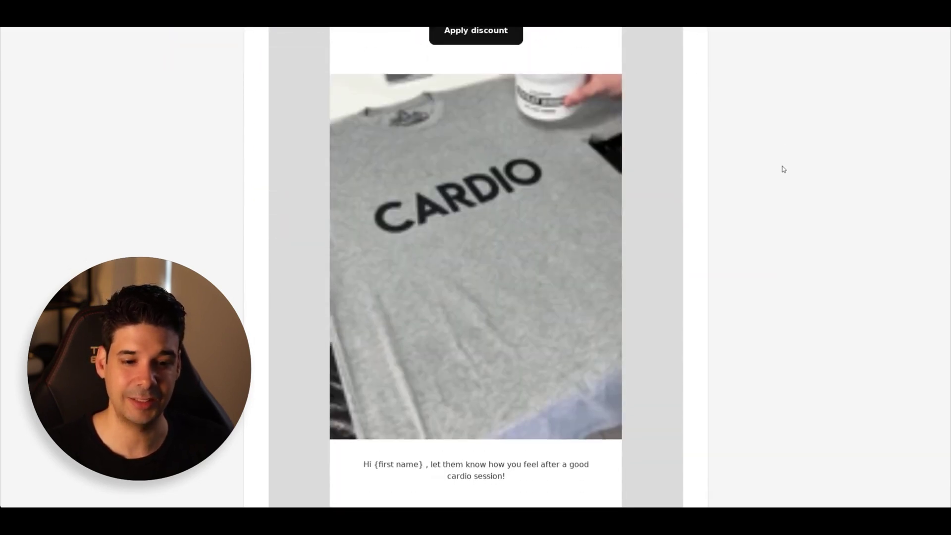
scroll(782, 169, up, 15)
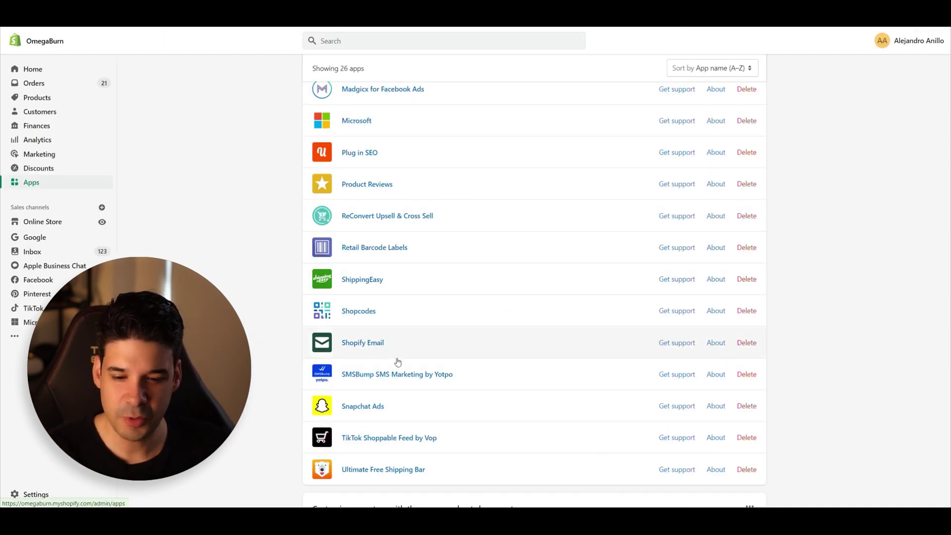
- Launch Yotpo SMSBump from the Apps list and scroll through its dashboard
click(399, 380)
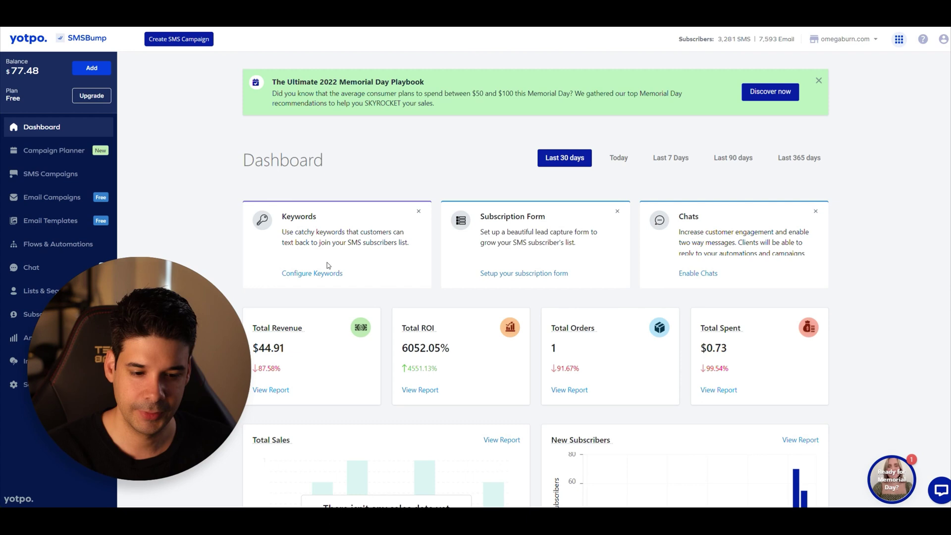
scroll(305, 229, down, 2)
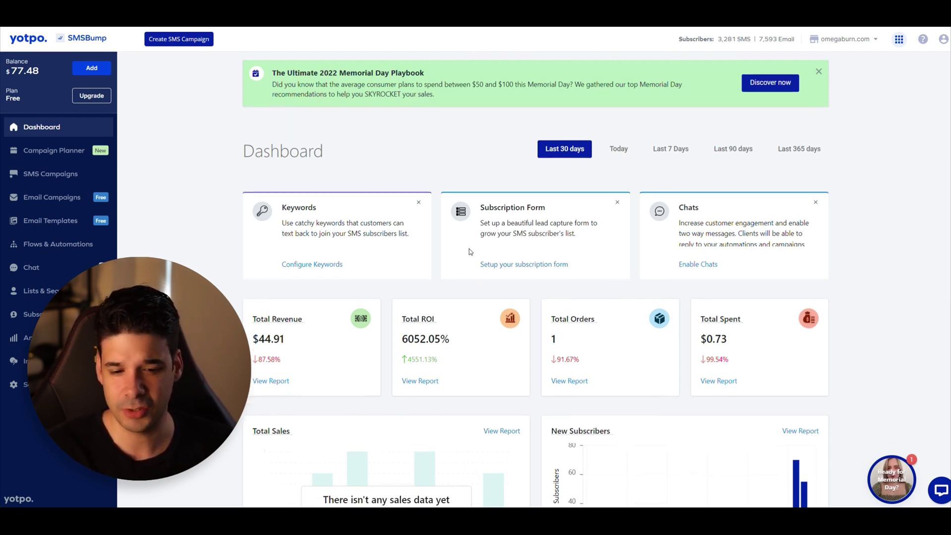
scroll(533, 272, up, 1)
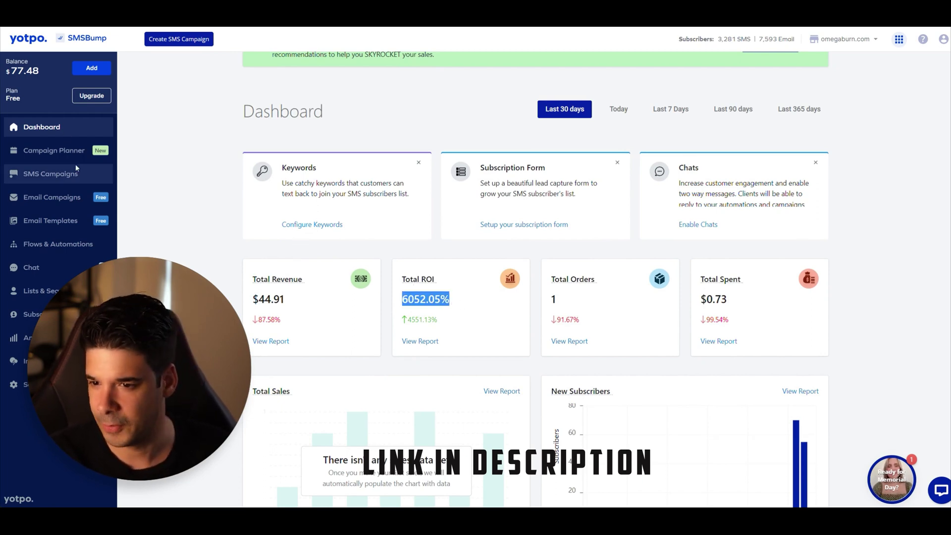
- Start a new SMS campaign and finish its I HATE CARDIO message text ending with 'Here!'
click(56, 178)
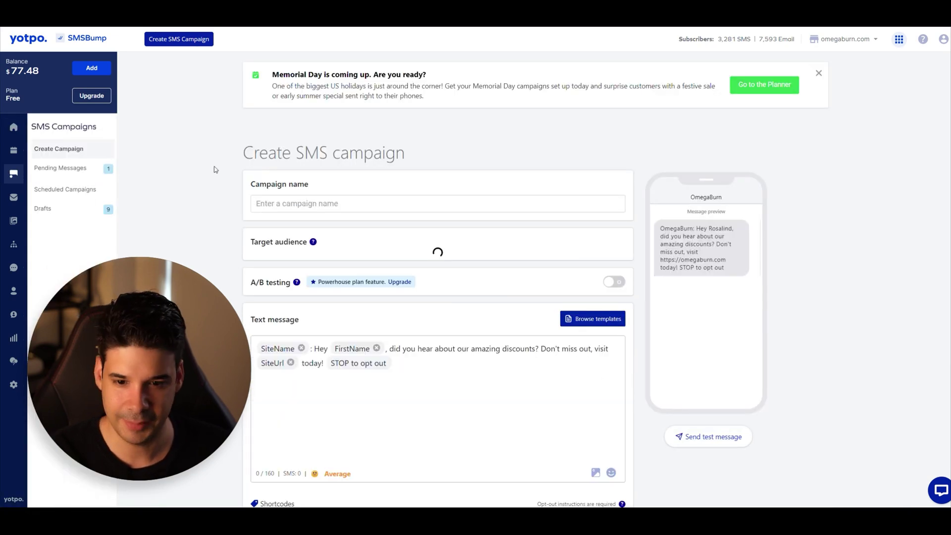
scroll(378, 236, down, 4)
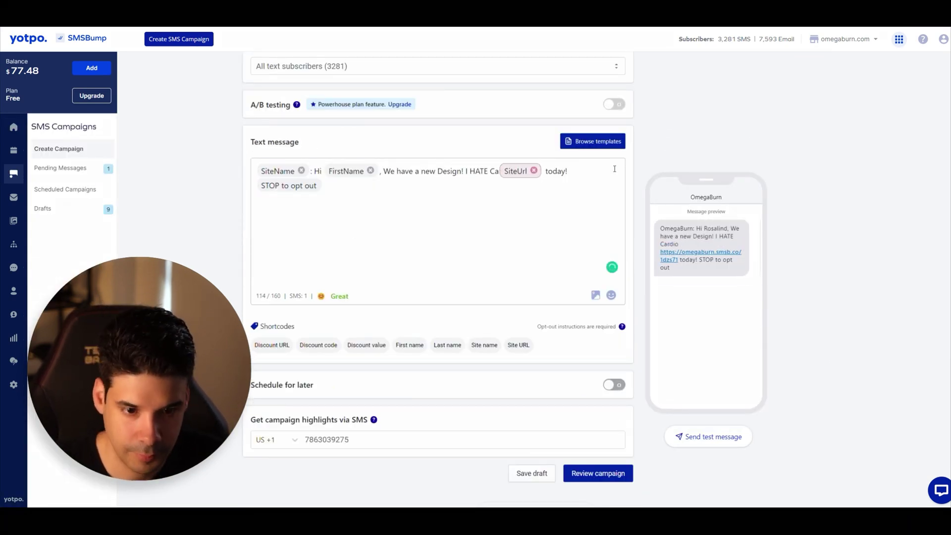
text(RDIO. Get it Today for 20% OFF!)
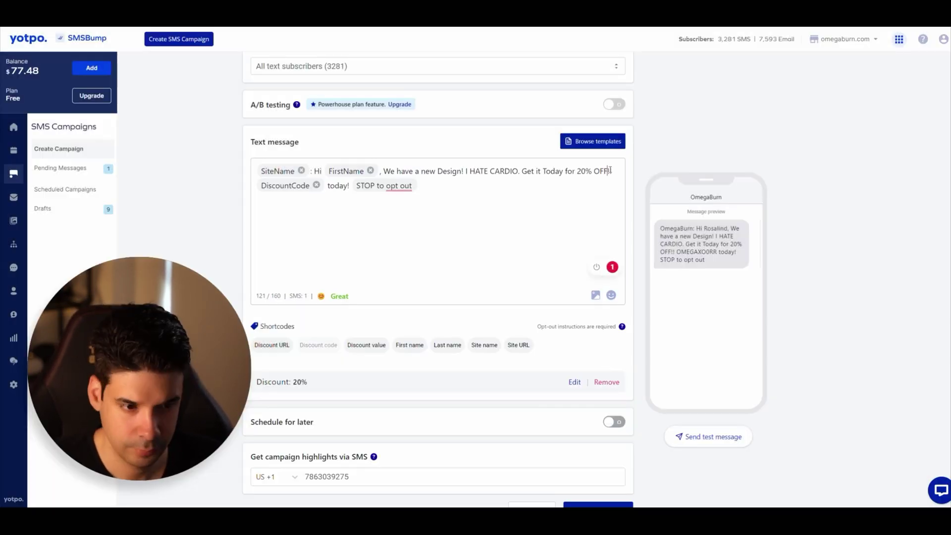
text(Here!)
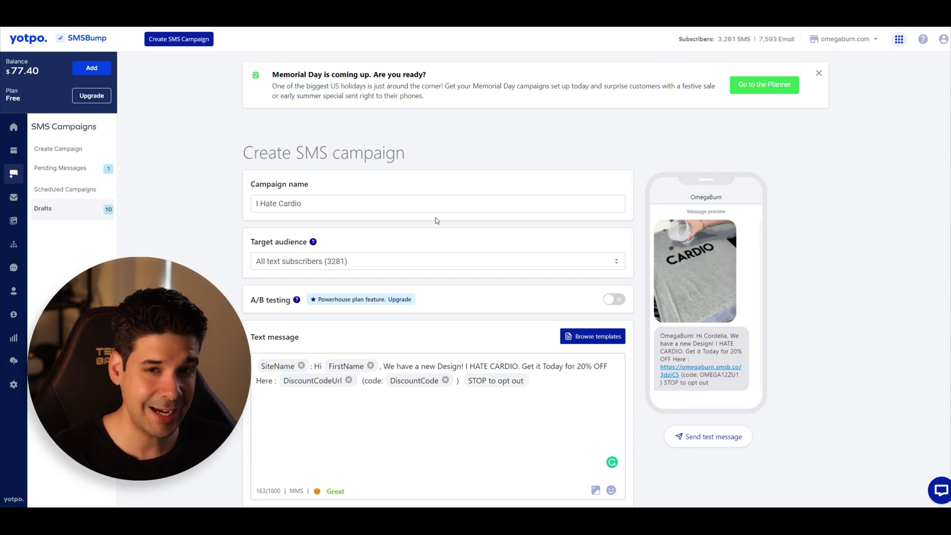
scroll(490, 236, down, 1)
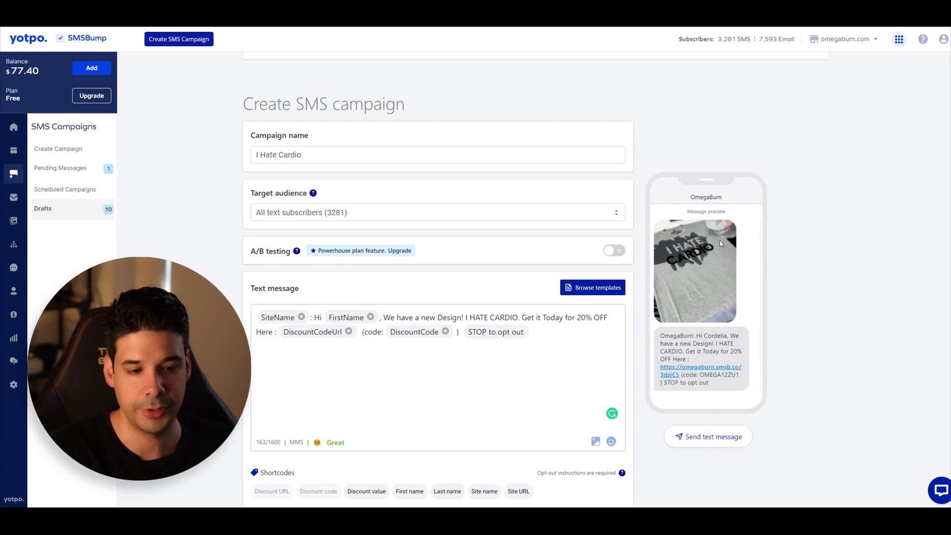
scroll(396, 235, down, 2)
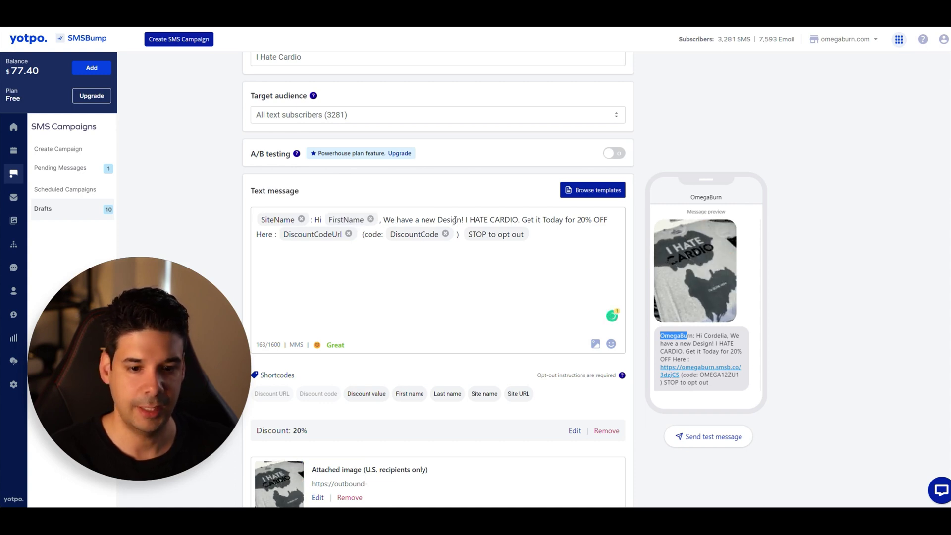
scroll(540, 218, down, 1)
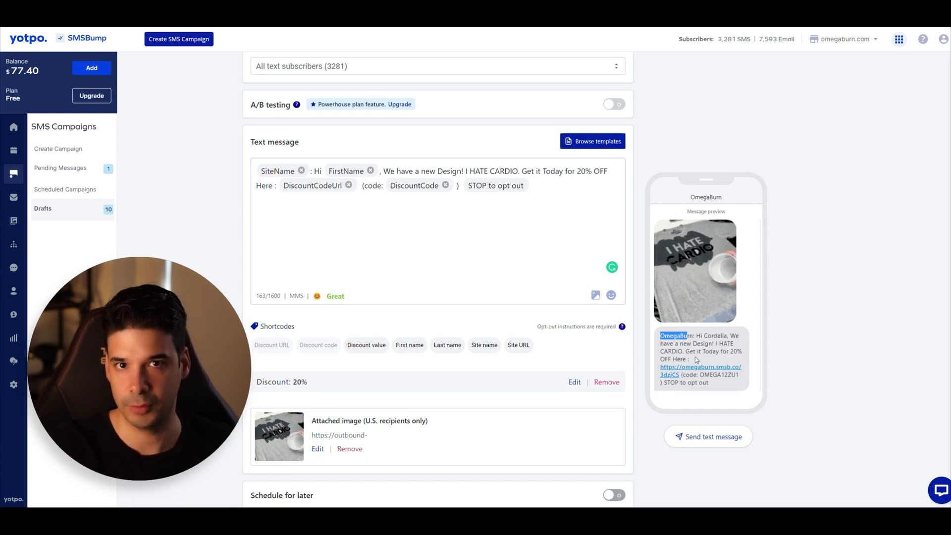
scroll(570, 322, down, 2)
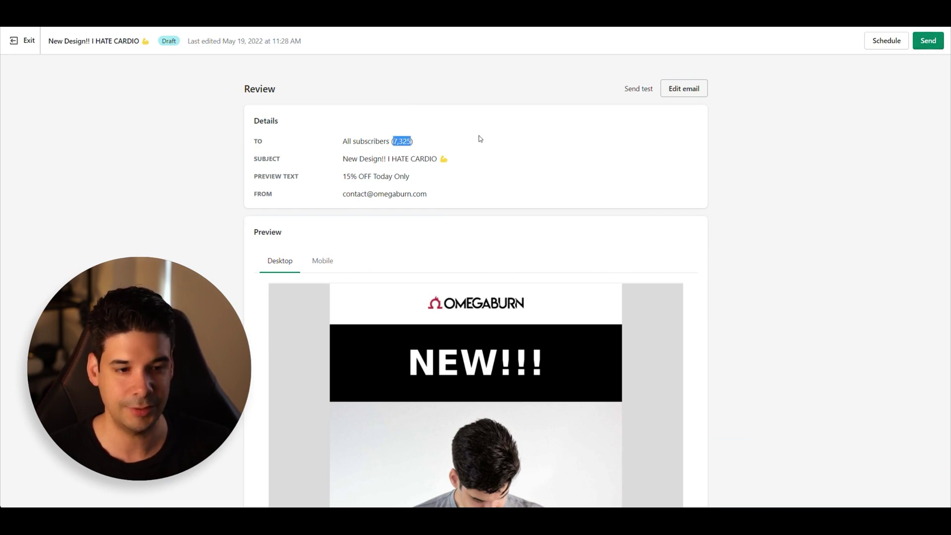
- Send the email now to all 7,325 subscribers after checking the free cost breakdown
click(927, 41)
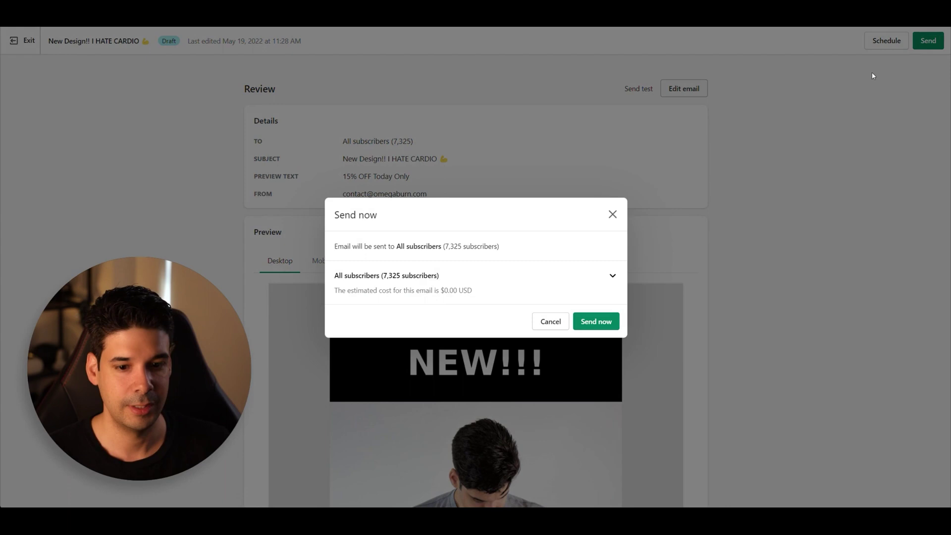
click(549, 285)
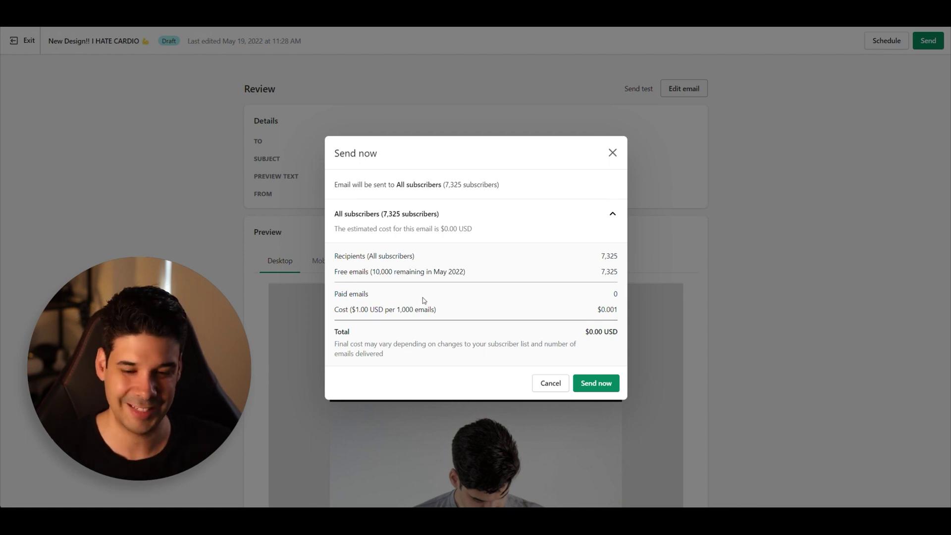
click(599, 382)
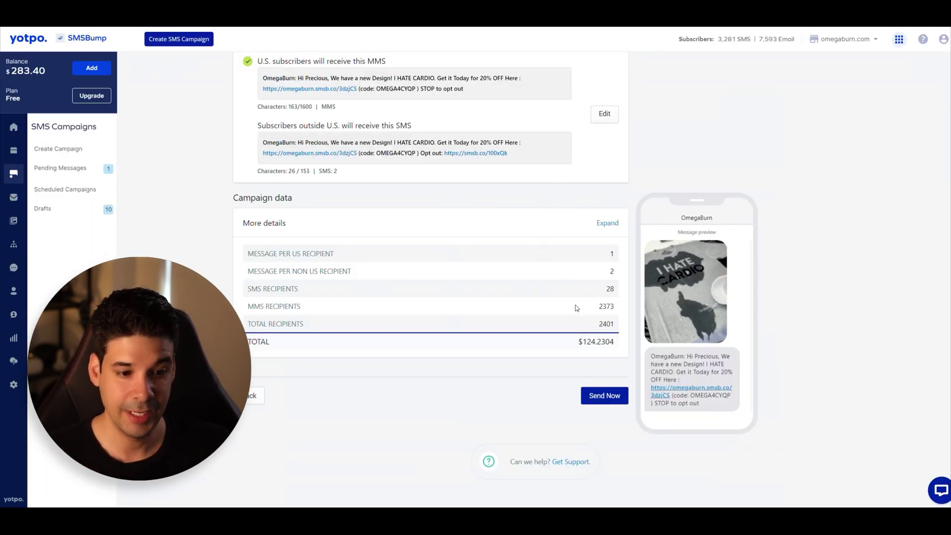
- Confirm the 2401 total recipients on the review page and send the MMS campaign now
double_click(600, 327)
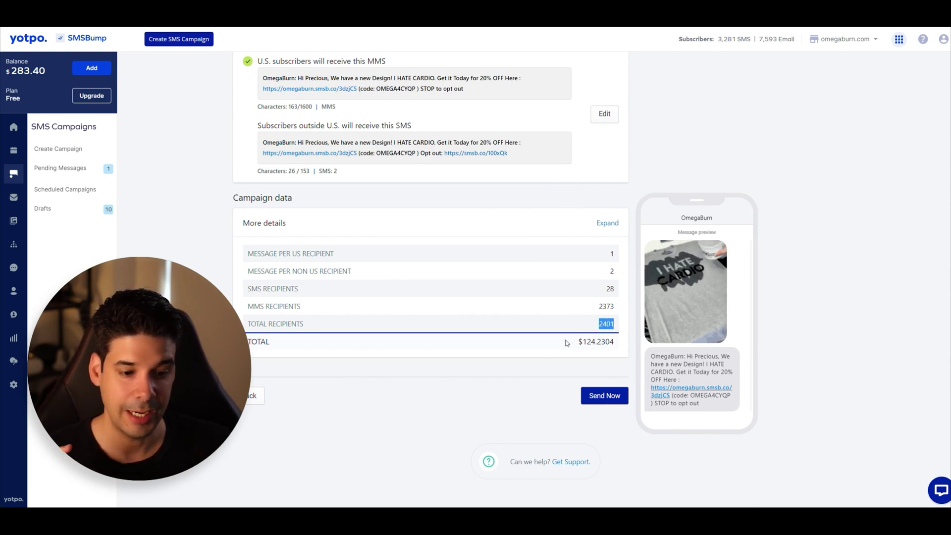
click(599, 336)
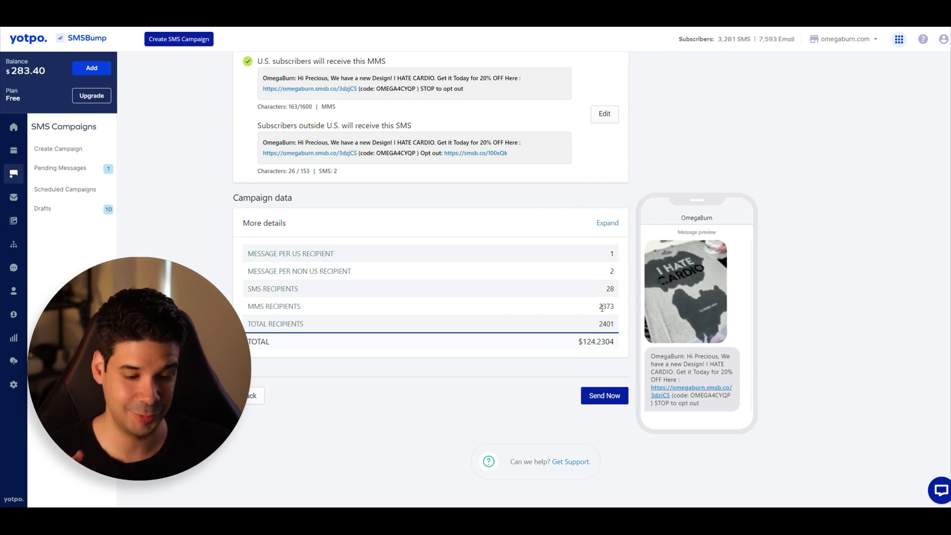
click(607, 396)
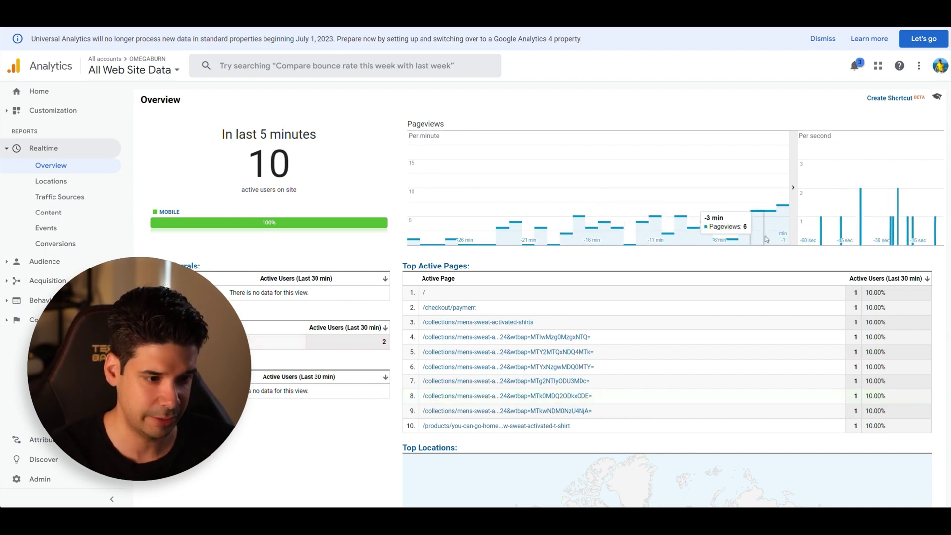
scroll(528, 321, down, 1)
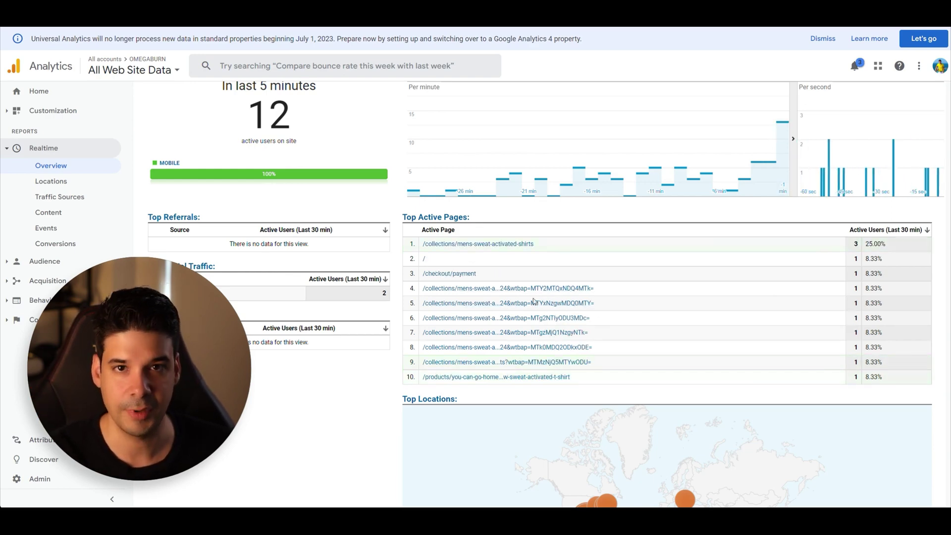
scroll(732, 232, up, 1)
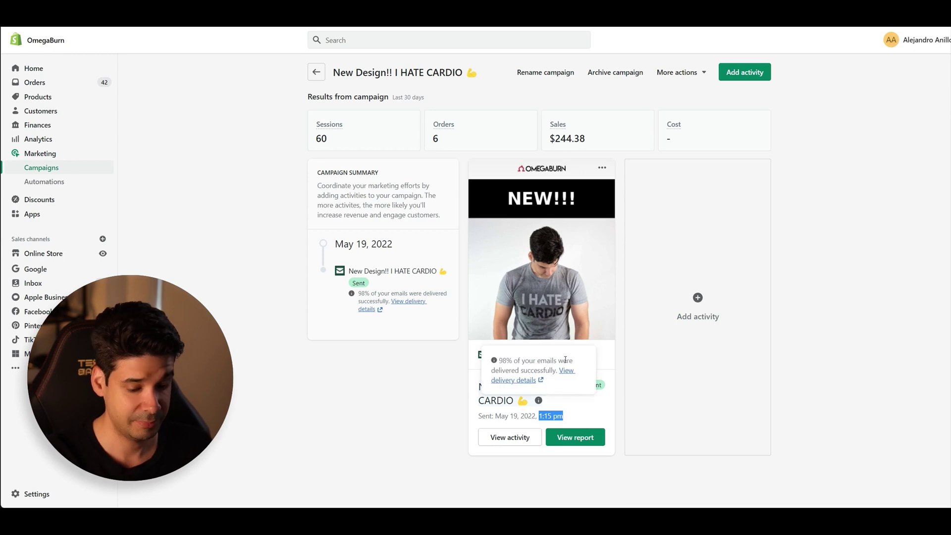
- Open View report on the Shopify Email activity and scroll through its Orders and Performance figures
click(458, 414)
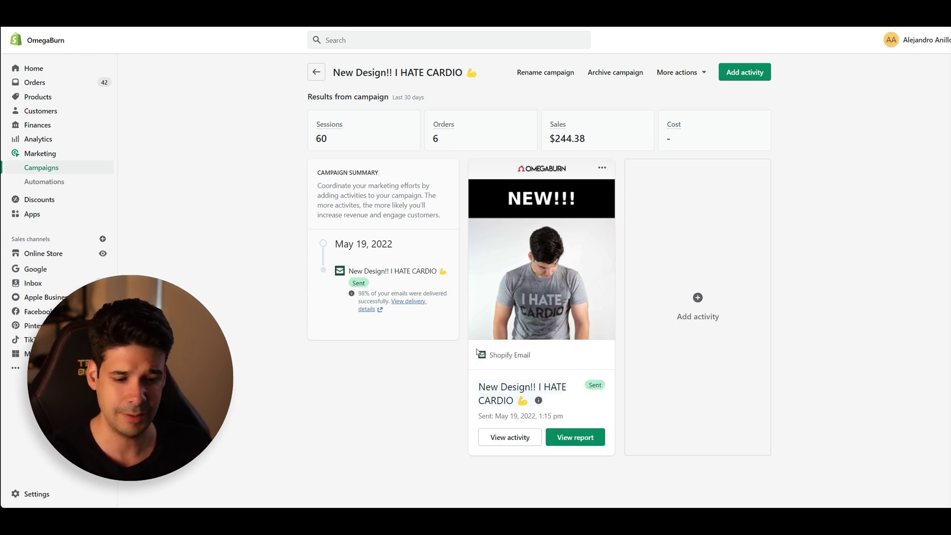
click(579, 439)
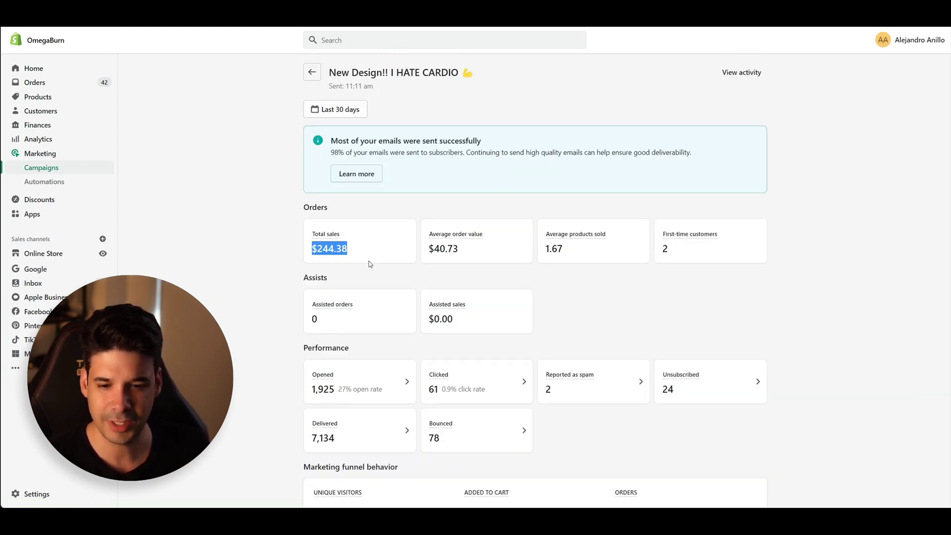
scroll(370, 254, down, 1)
scroll(373, 256, down, 3)
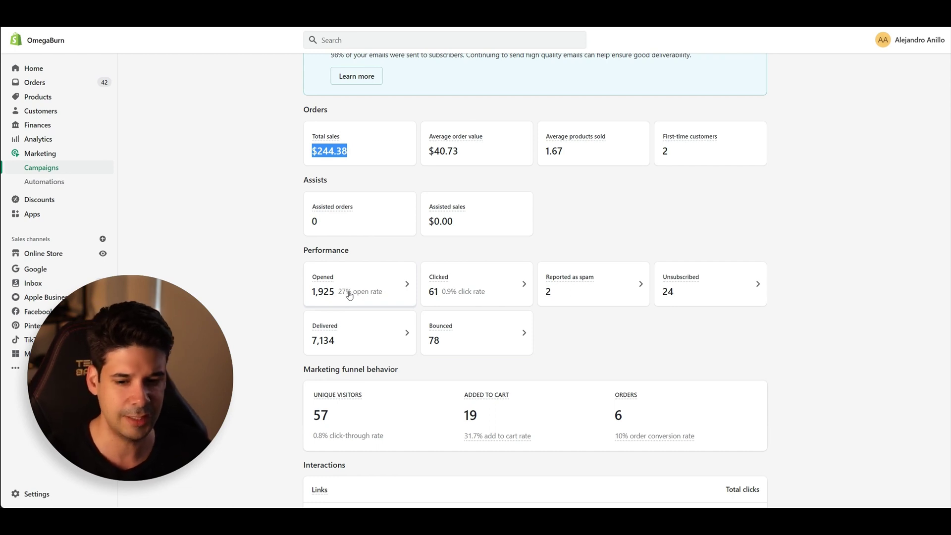
scroll(612, 296, down, 2)
click(612, 296)
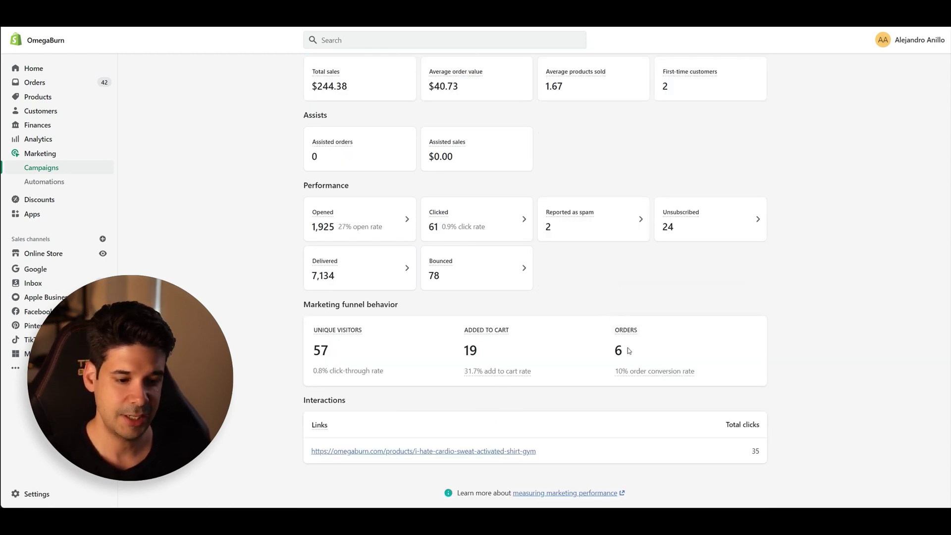
scroll(601, 350, up, 2)
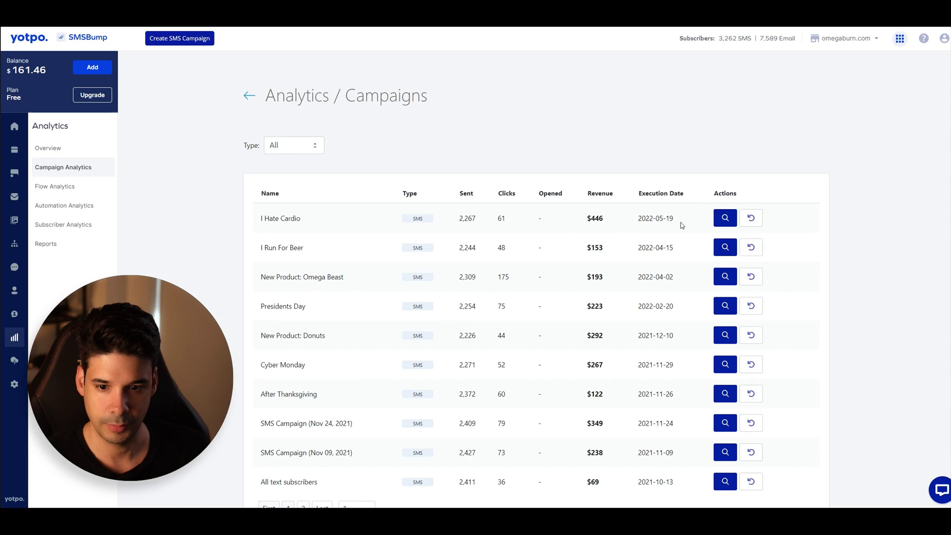
- View the I Hate Cardio analytics, highlighting its $446 revenue and $122.19 campaign cost
click(715, 219)
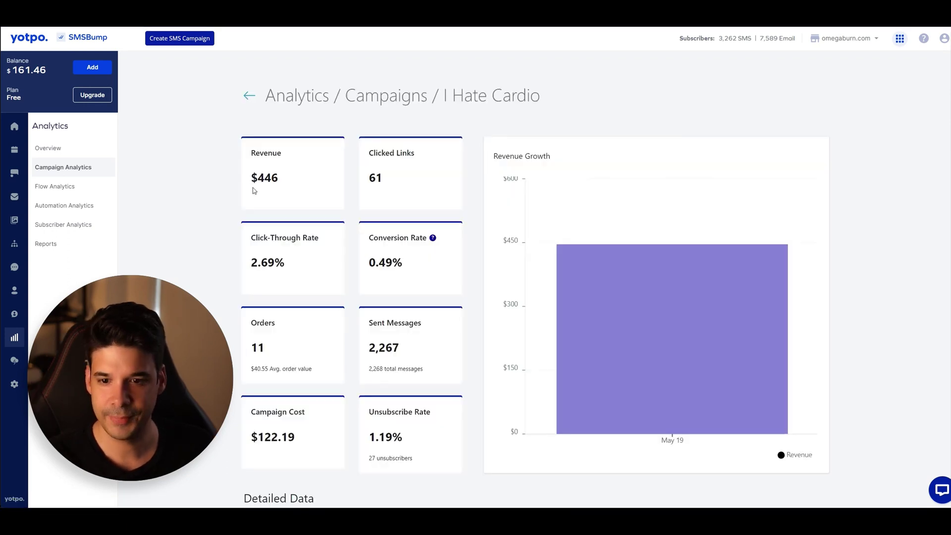
drag(253, 178, 268, 179)
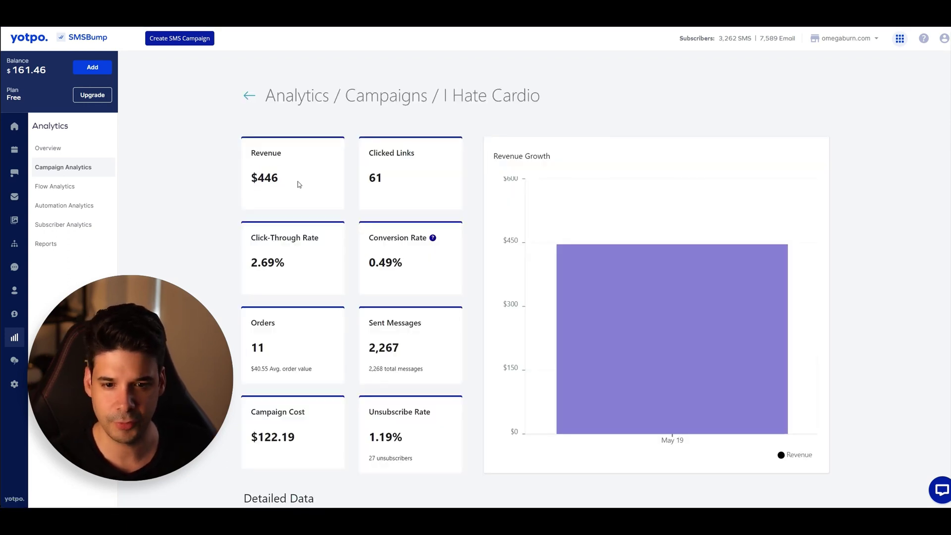
scroll(297, 187, down, 2)
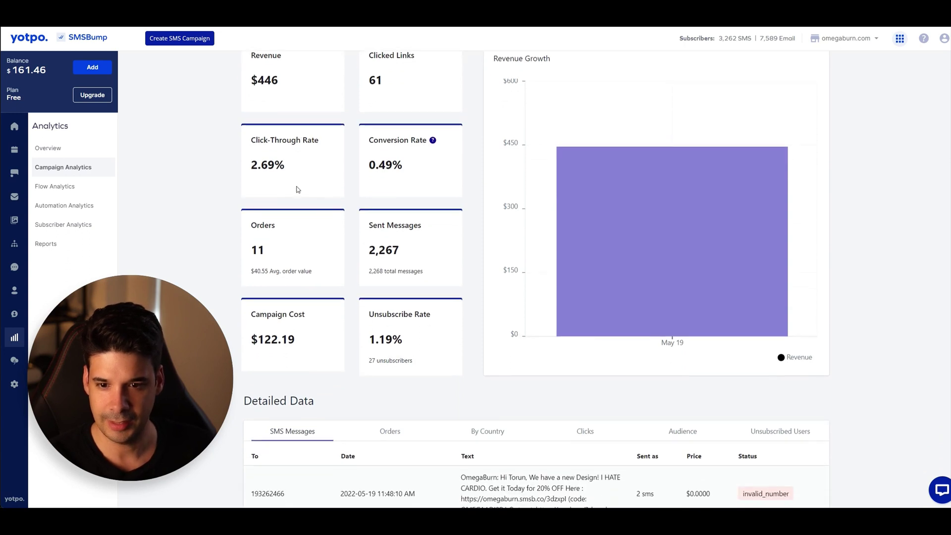
scroll(293, 208, up, 1)
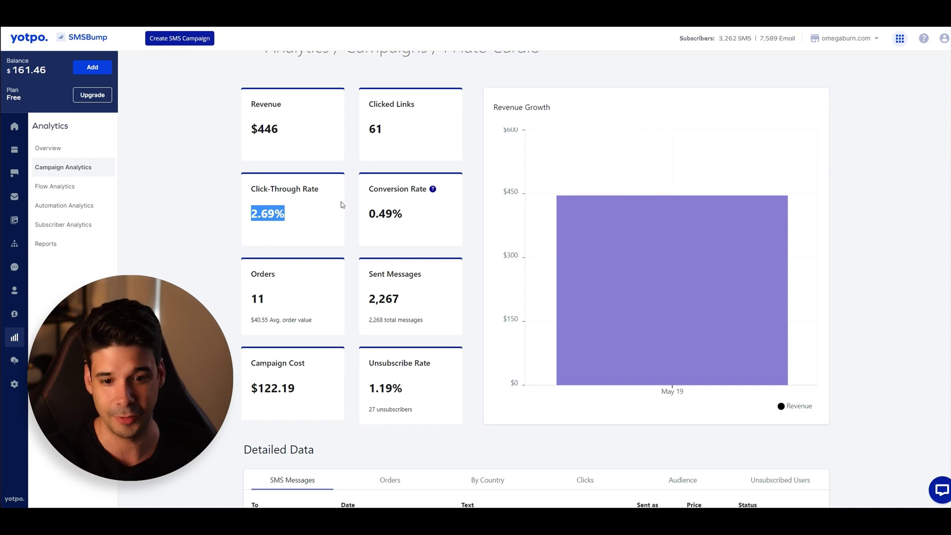
click(323, 204)
scroll(320, 168, down, 2)
scroll(309, 387, up, 2)
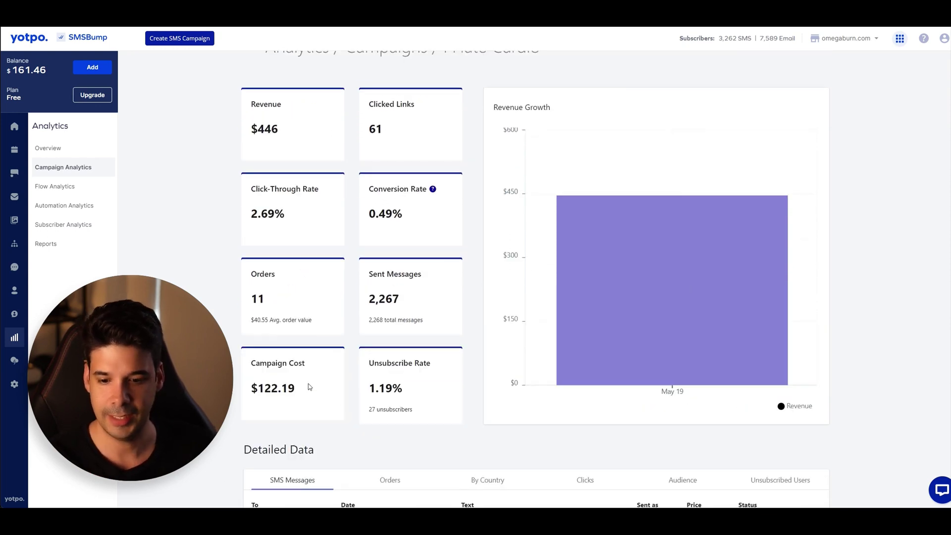
drag(291, 387, 254, 394)
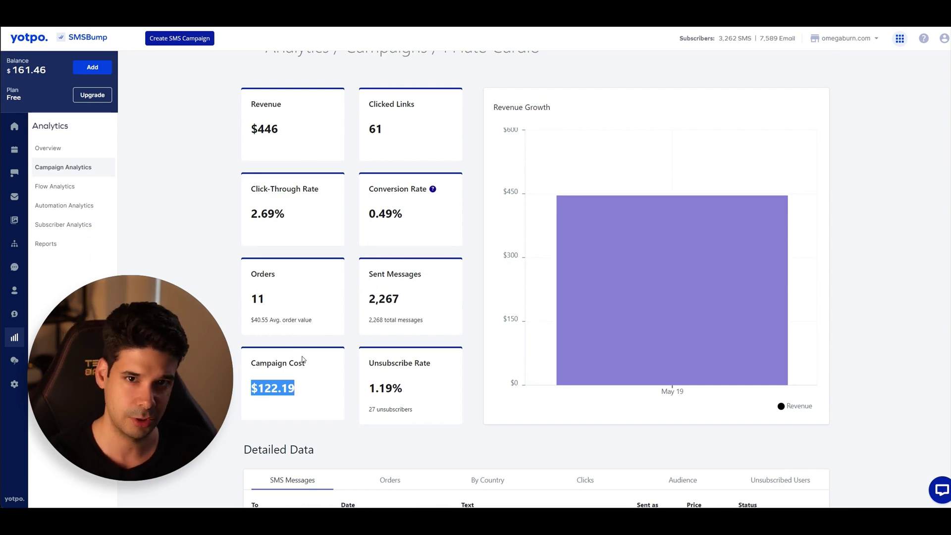
click(315, 389)
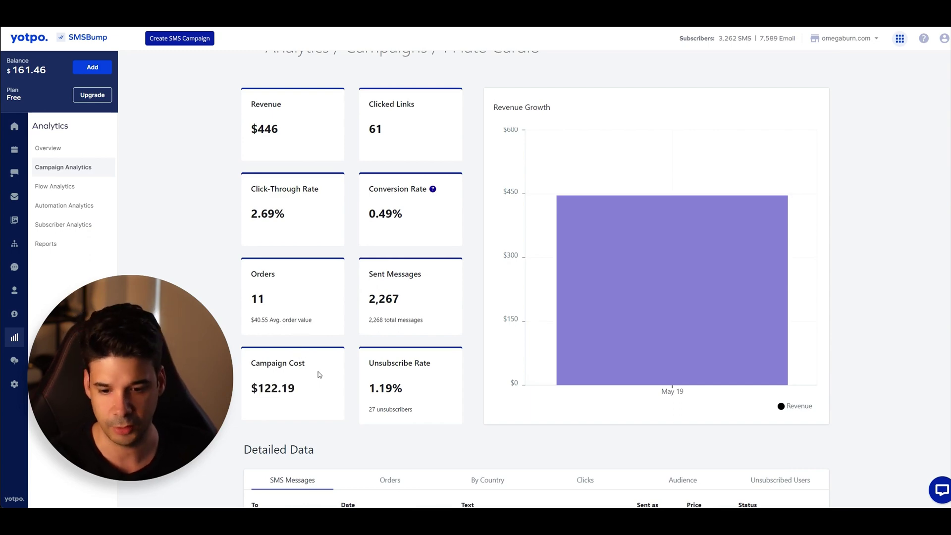
scroll(331, 356, down, 8)
scroll(431, 252, down, 1)
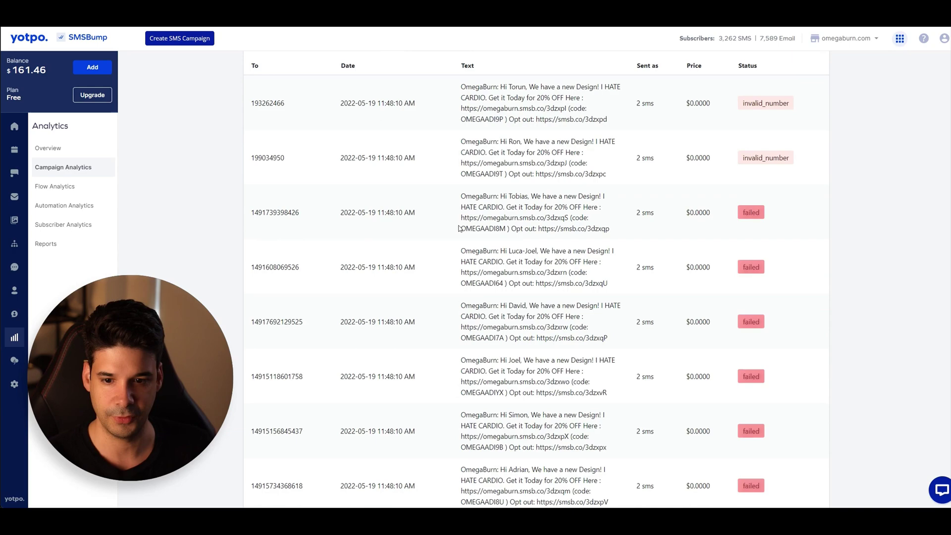
scroll(715, 246, down, 2)
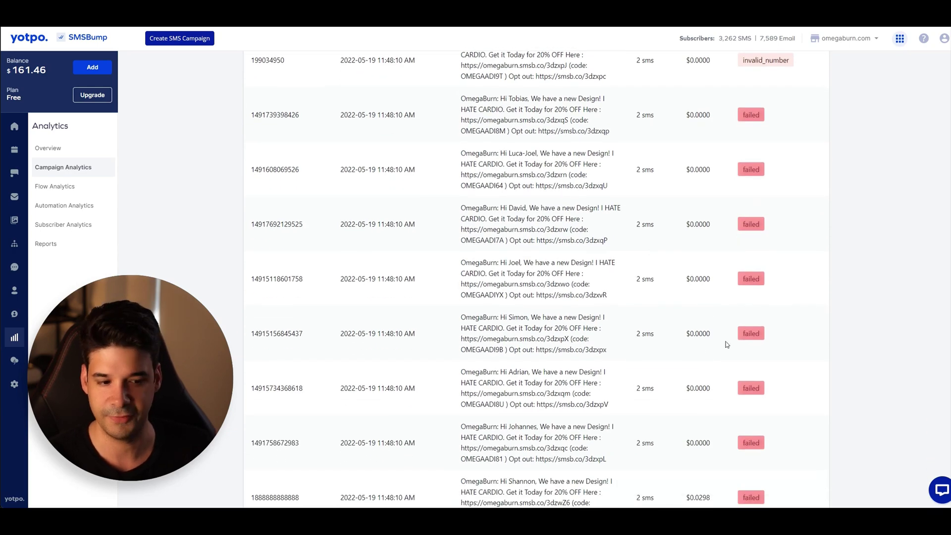